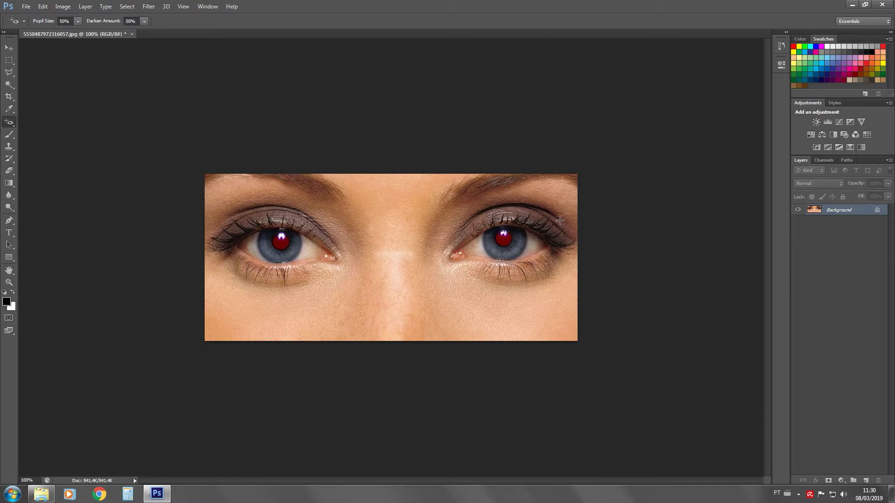
# Begin converting the locked Background layer into a regular layer via the New Layer dialog.
pyautogui.doubleClick(838, 210)
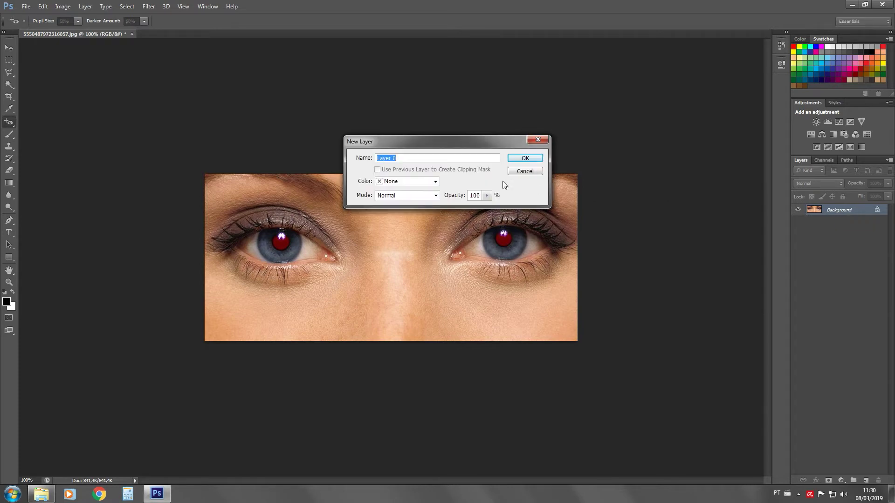
# Convert the background to Layer 0, duplicate it, and select Layer 0 copy for editing.
pyautogui.click(525, 159)
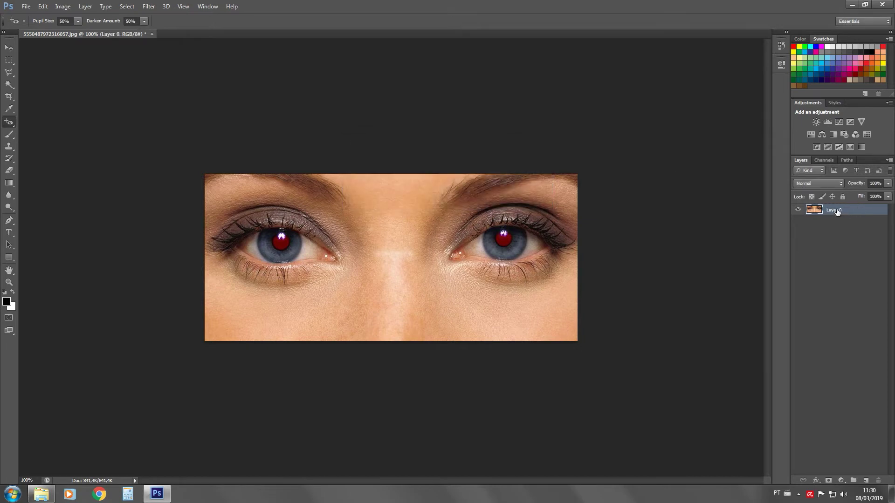
pyautogui.hotkey('ctrl', 'j')
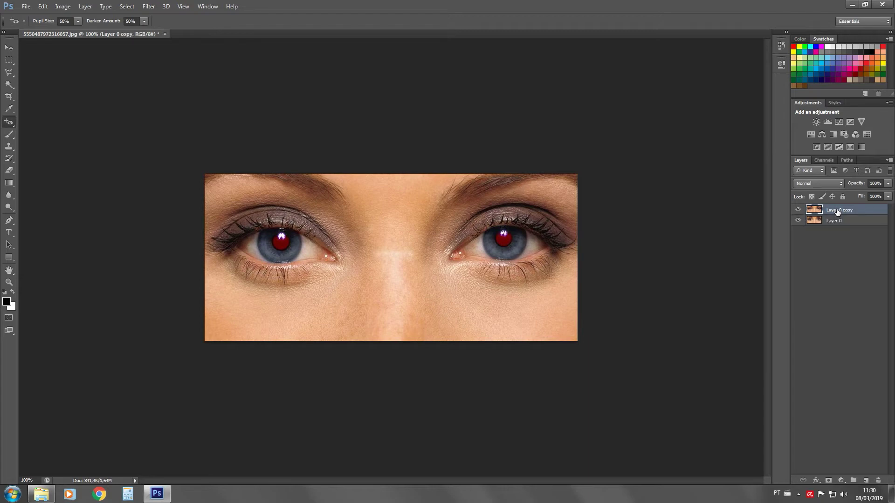
pyautogui.rightClick(837, 223)
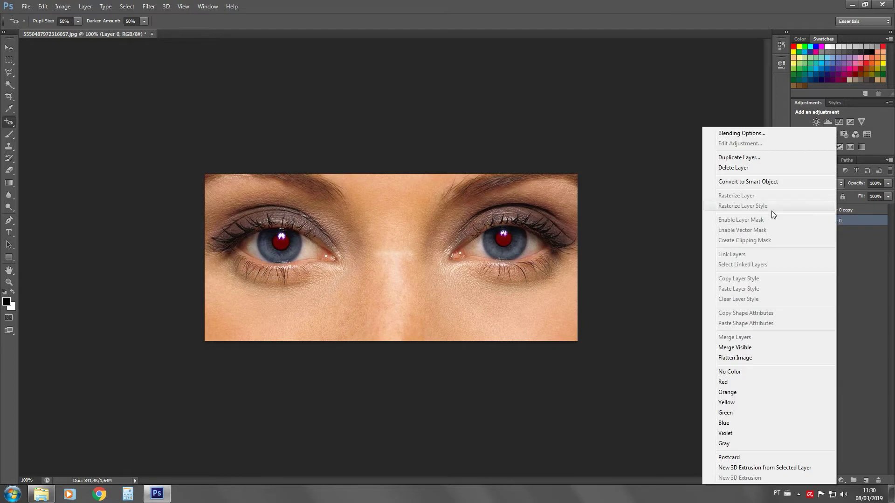
pyautogui.click(855, 236)
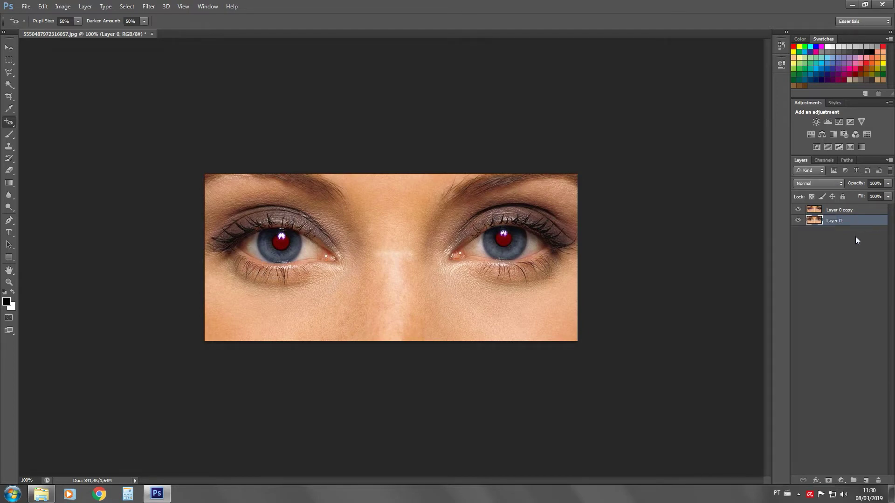
pyautogui.click(832, 214)
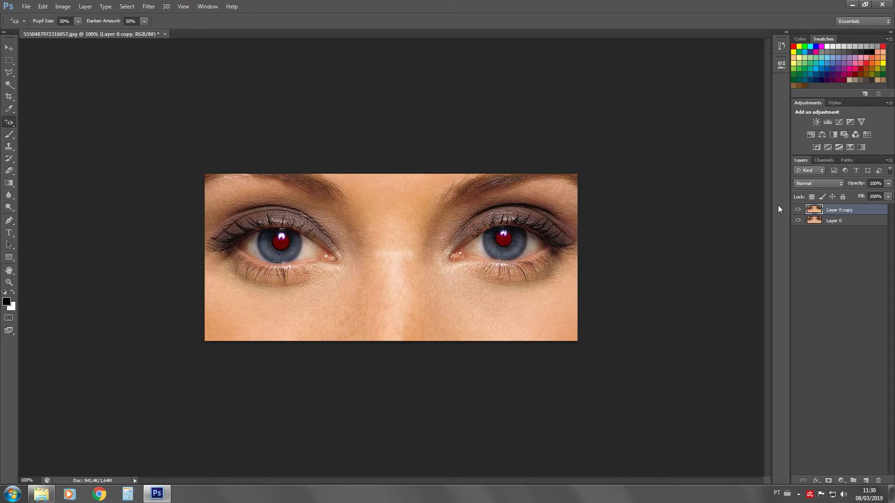
# Select the Red Eye Tool from the Spot Healing Brush tool group.
pyautogui.rightClick(14, 125)
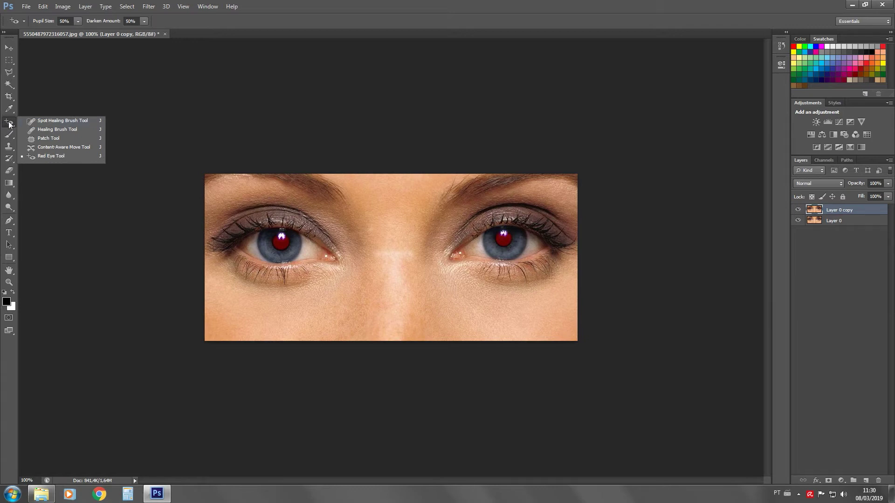
pyautogui.click(62, 156)
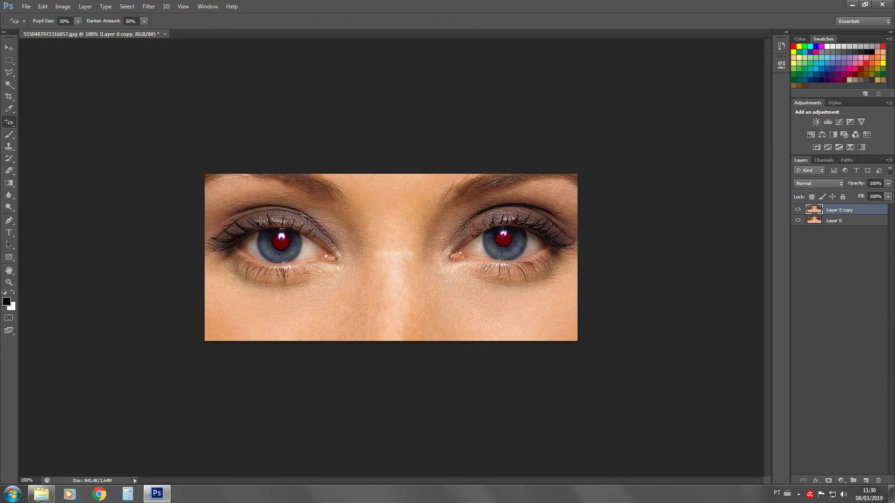
# Fix both red pupils with the Red Eye Tool, toggling Layer 0 copy to compare before and after.
pyautogui.moveTo(258, 222); pyautogui.dragTo(306, 269)
pyautogui.moveTo(483, 221); pyautogui.dragTo(529, 265)
pyautogui.click(798, 210)
pyautogui.click(798, 210)
pyautogui.click(798, 210)
pyautogui.click(798, 211)
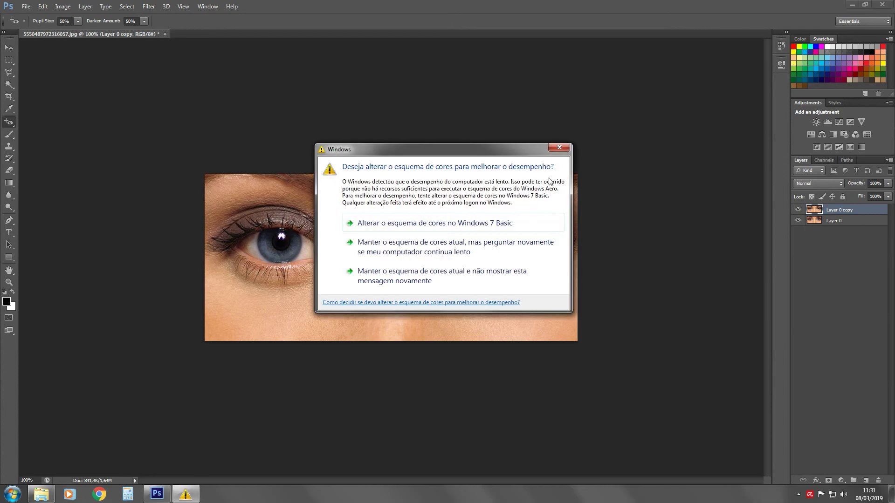
pyautogui.click(560, 147)
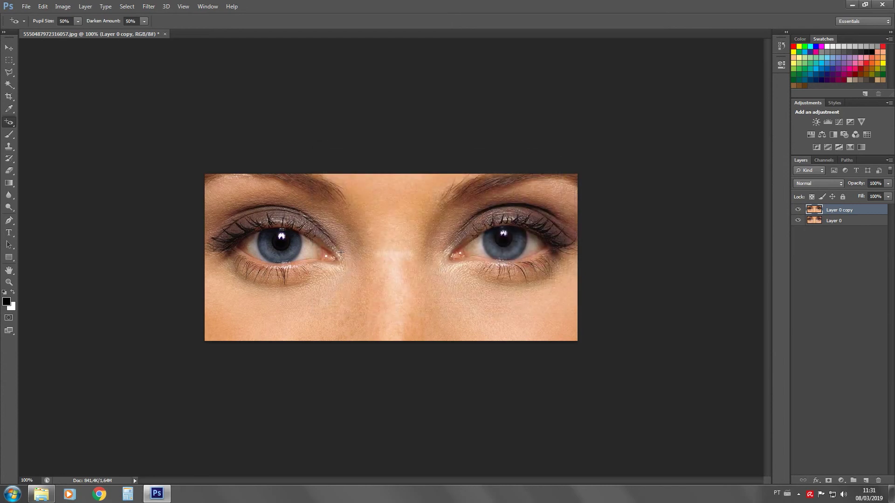